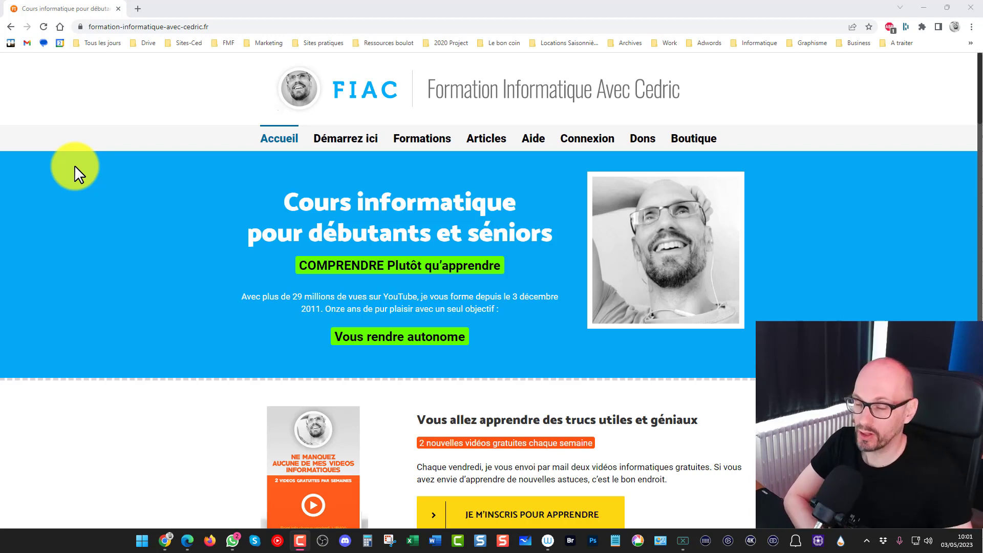
# Open a separate browser window with the Formation profile.
pyautogui.click(956, 28)
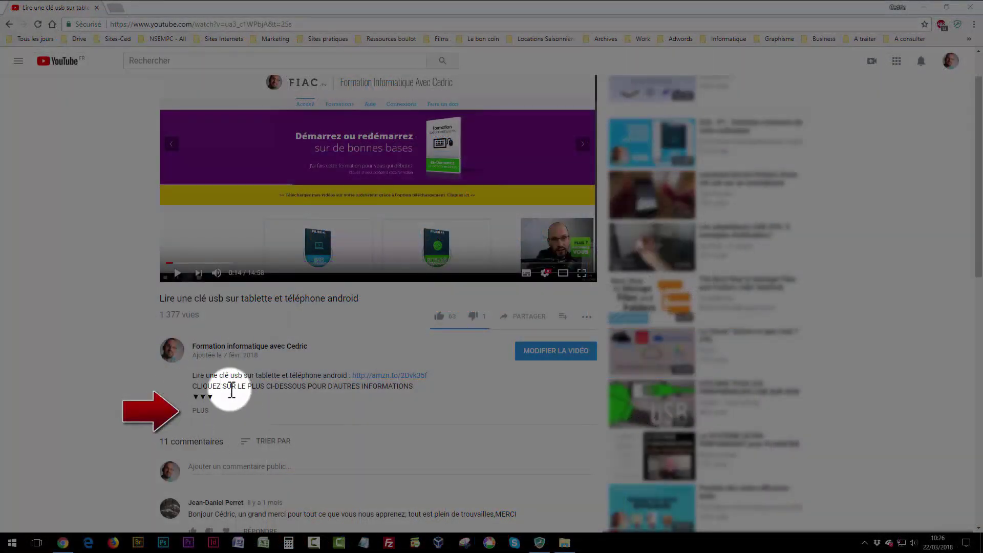
pyautogui.click(201, 410)
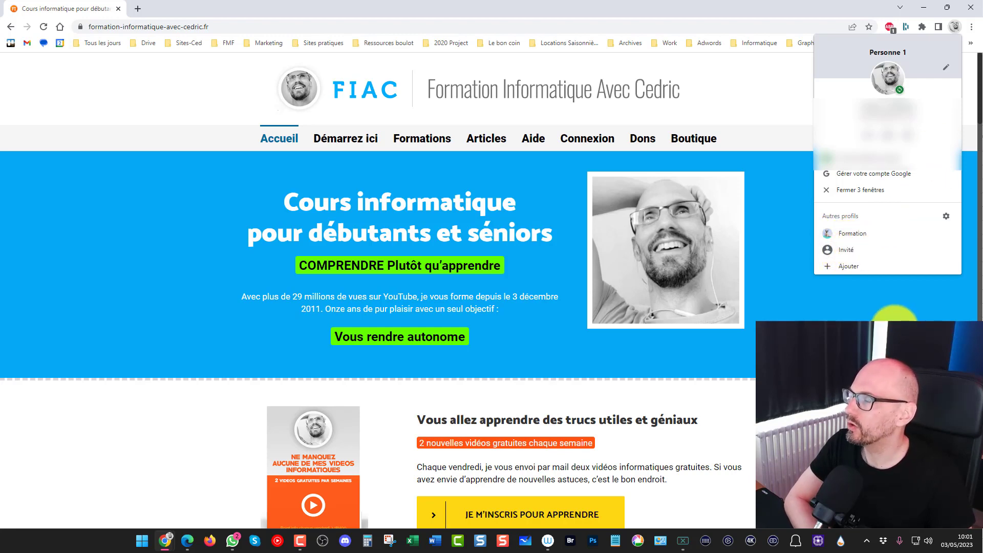
pyautogui.click(951, 10)
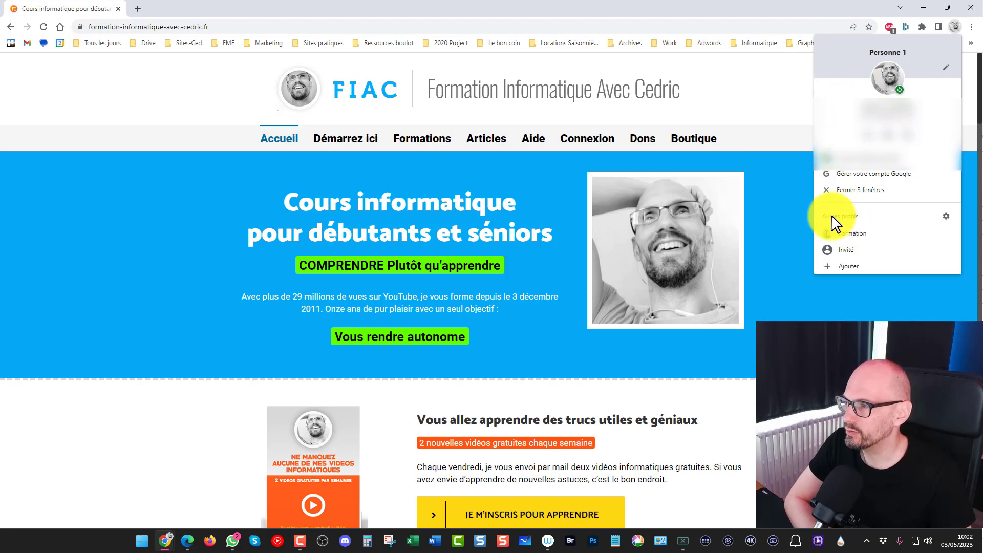
pyautogui.click(855, 233)
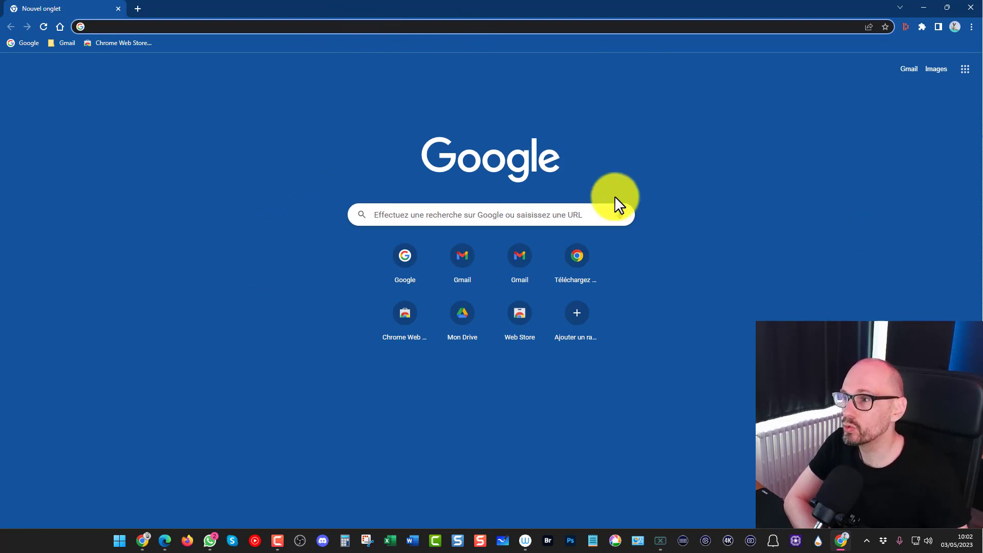
# Check the other profiles listed from the Formation profile's window and close that window.
pyautogui.click(954, 26)
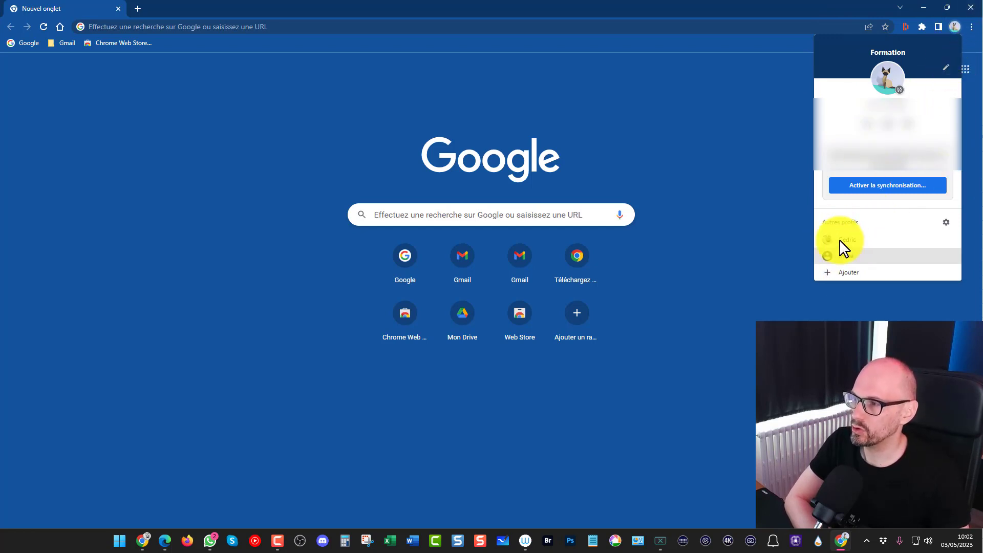
pyautogui.click(964, 11)
pyautogui.click(966, 11)
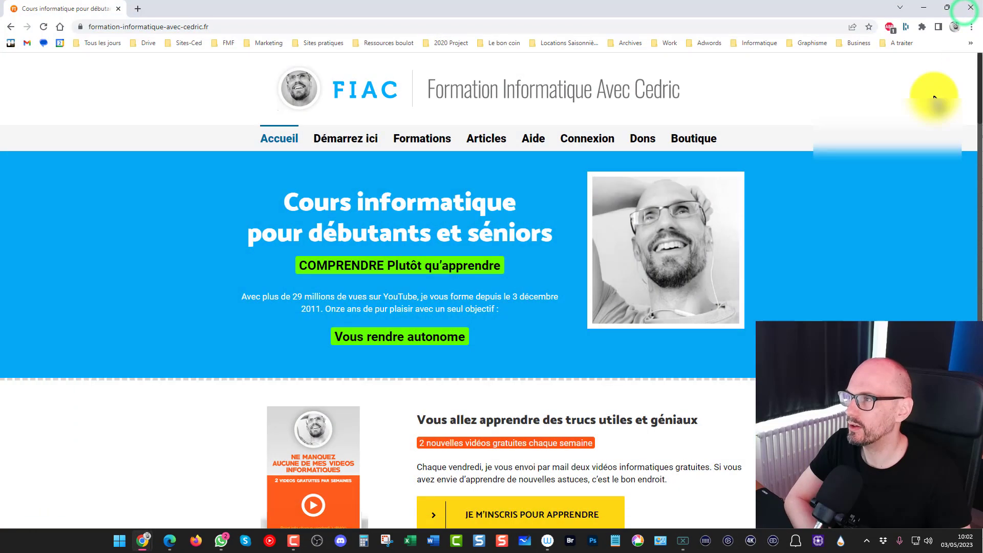
# Open the profile manager to view the existing profiles and close it.
pyautogui.click(954, 26)
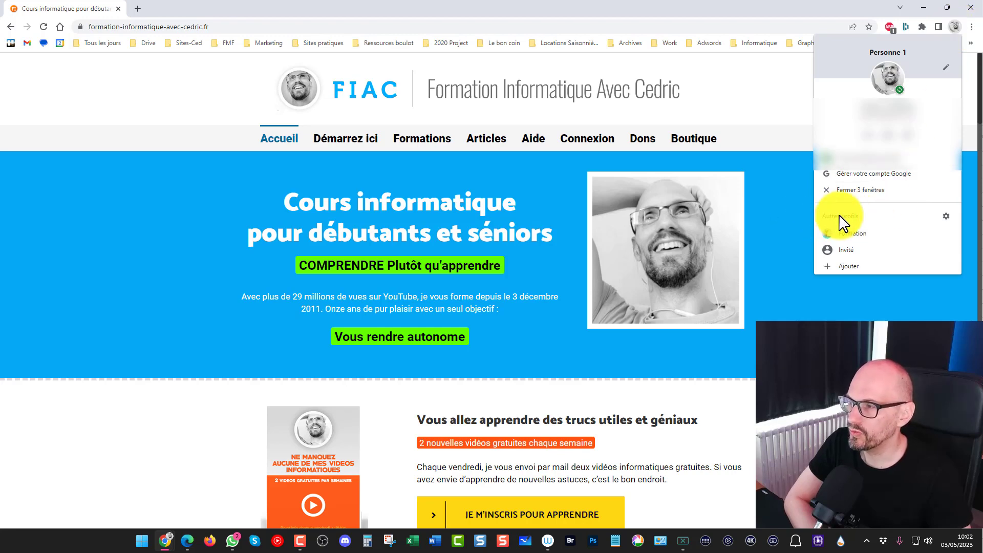
pyautogui.click(946, 217)
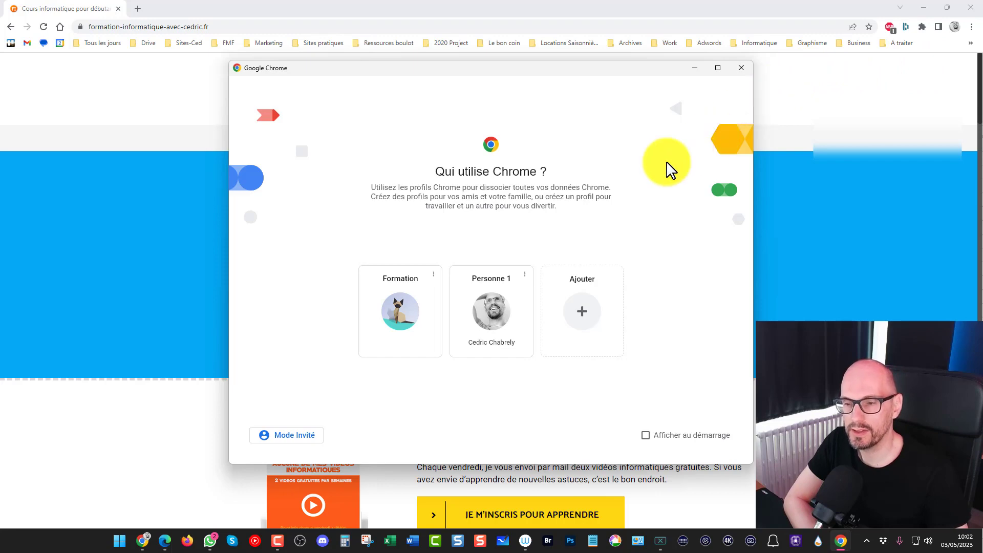
pyautogui.click(740, 67)
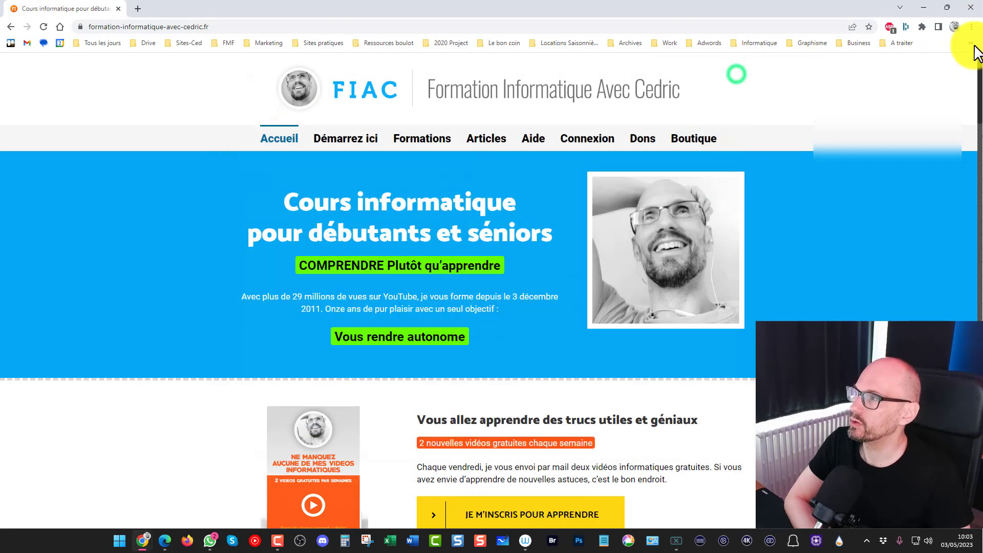
# Open a guest browsing window from the profile list, read its notice and close it.
pyautogui.click(955, 28)
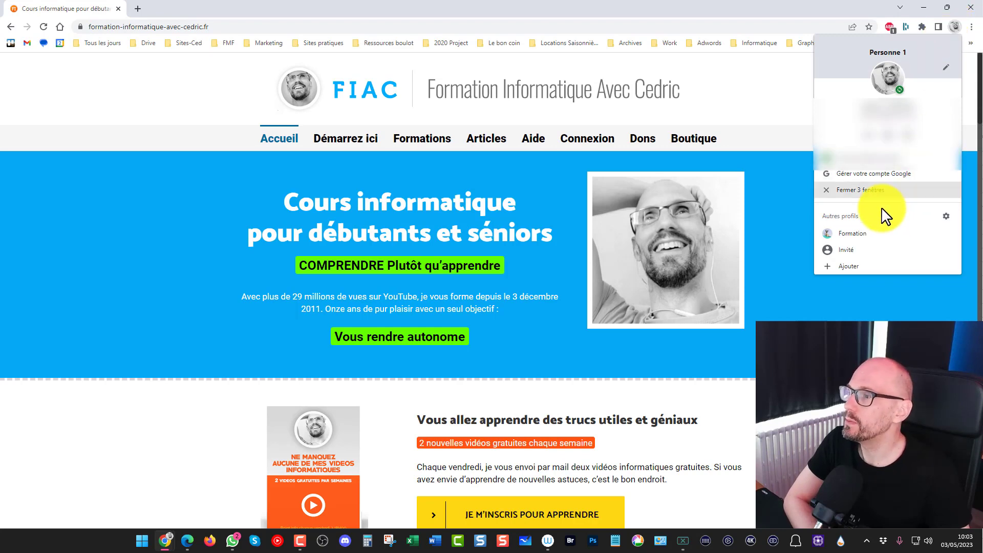
pyautogui.click(856, 249)
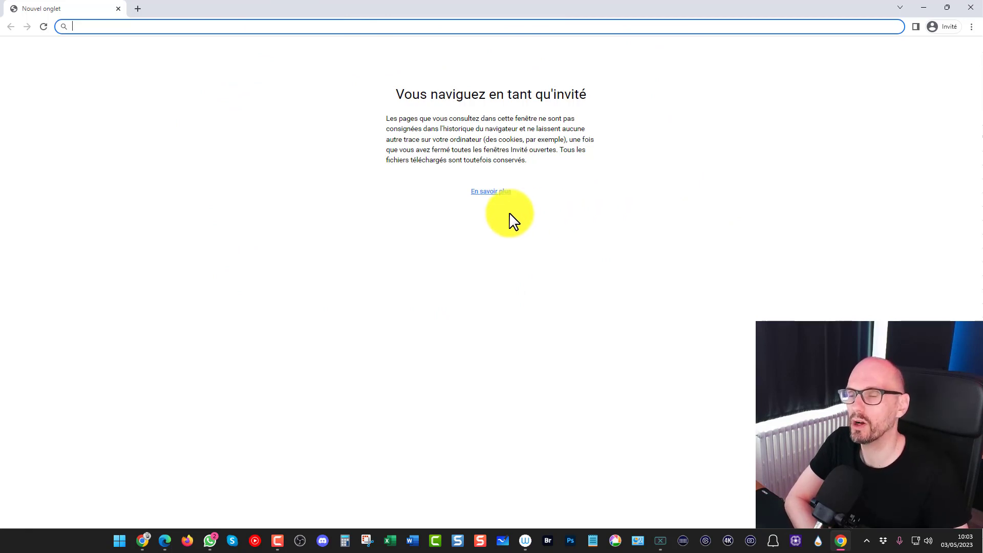
pyautogui.click(970, 8)
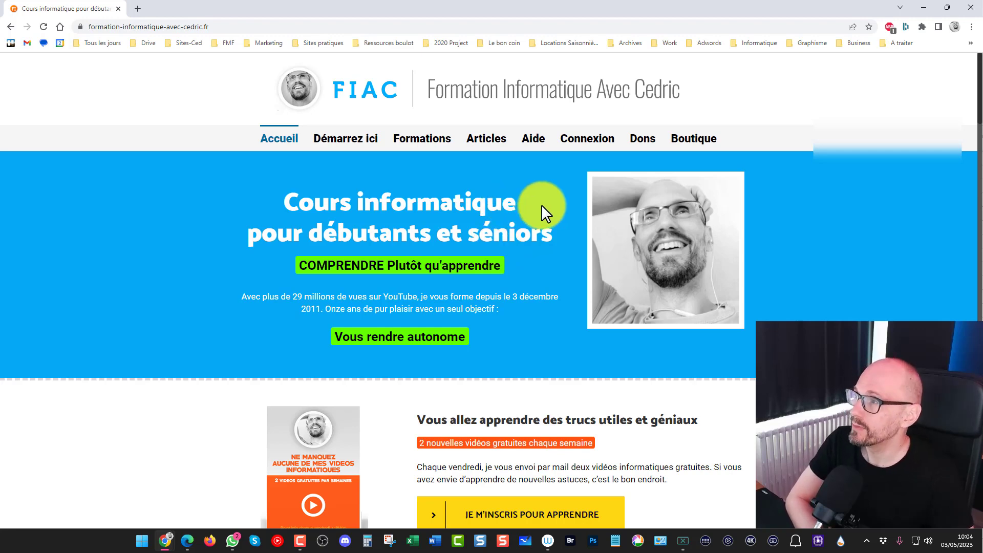
# Delete the Formation profile with its associated data in the profile manager and check the profile list.
pyautogui.click(953, 26)
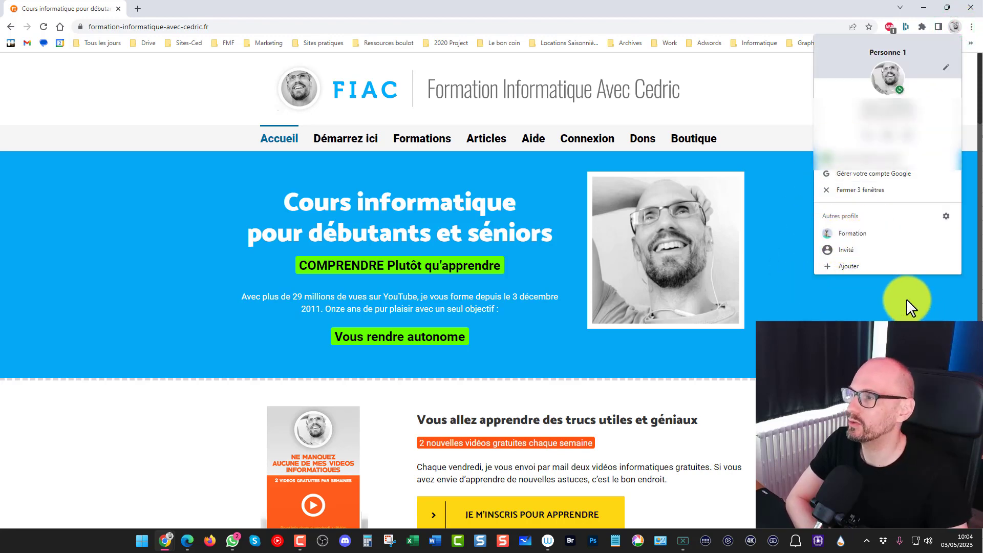
pyautogui.click(944, 214)
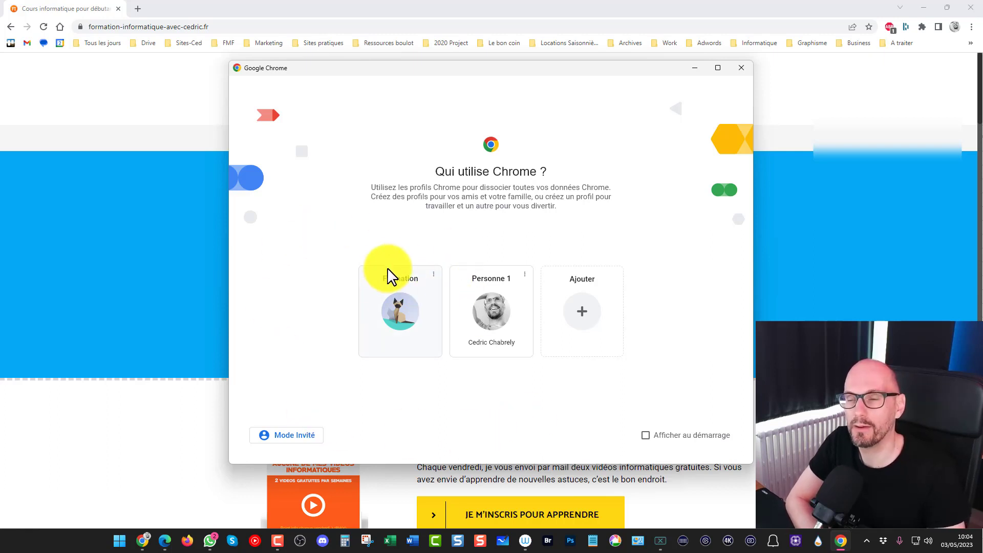
pyautogui.click(434, 275)
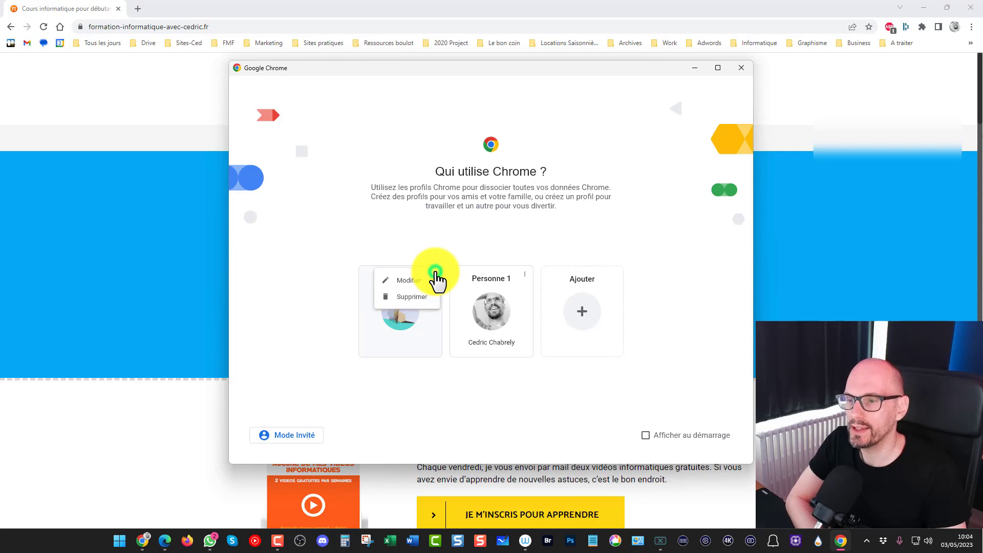
pyautogui.click(396, 298)
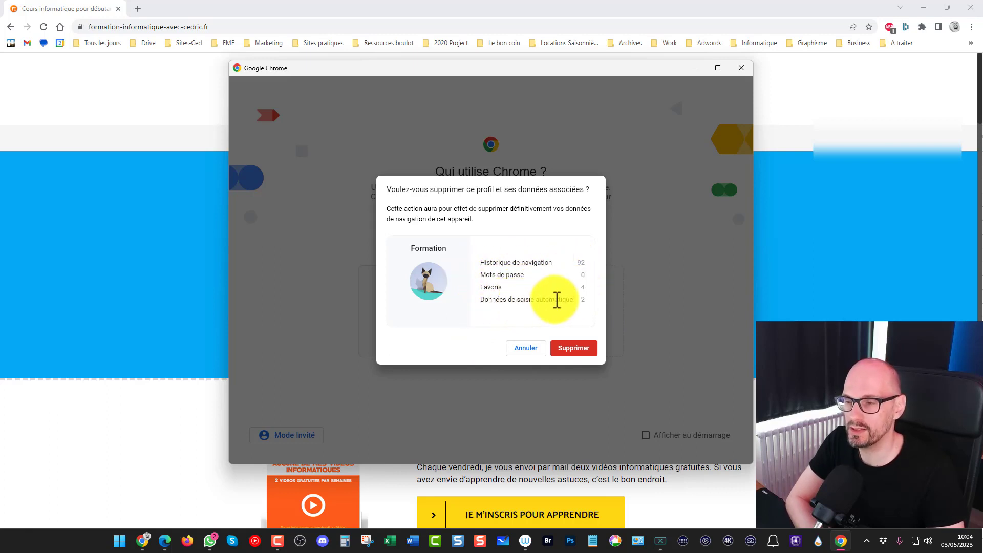
pyautogui.click(571, 351)
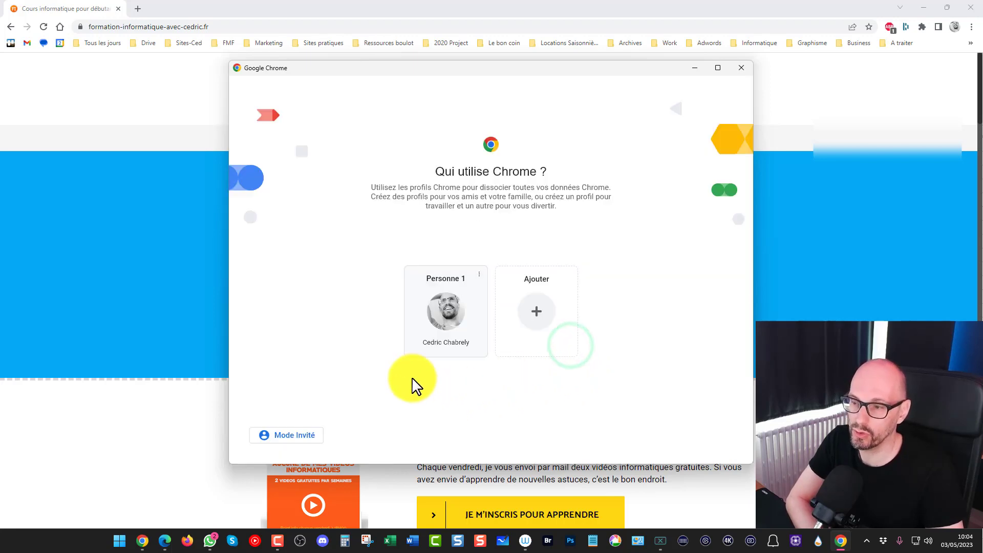
pyautogui.click(740, 66)
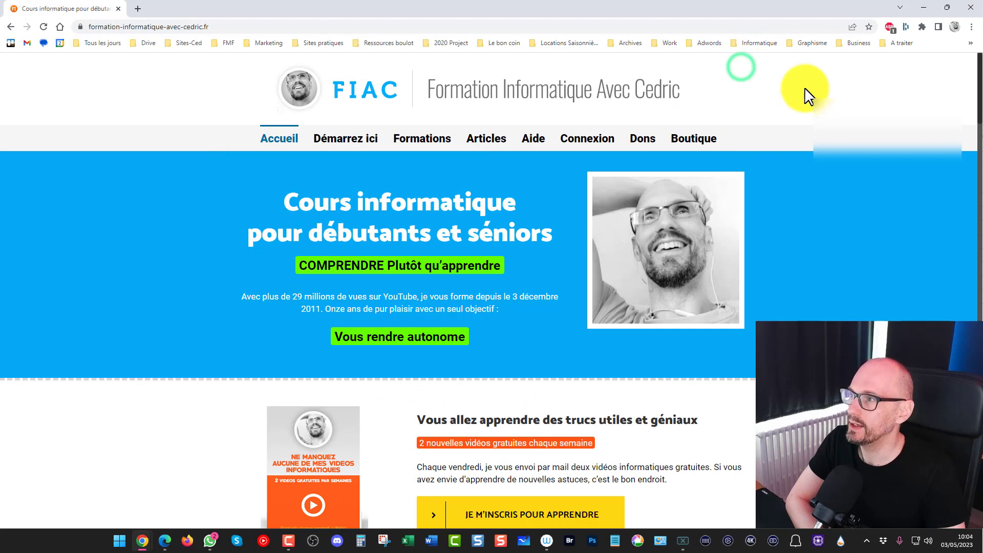
pyautogui.click(952, 26)
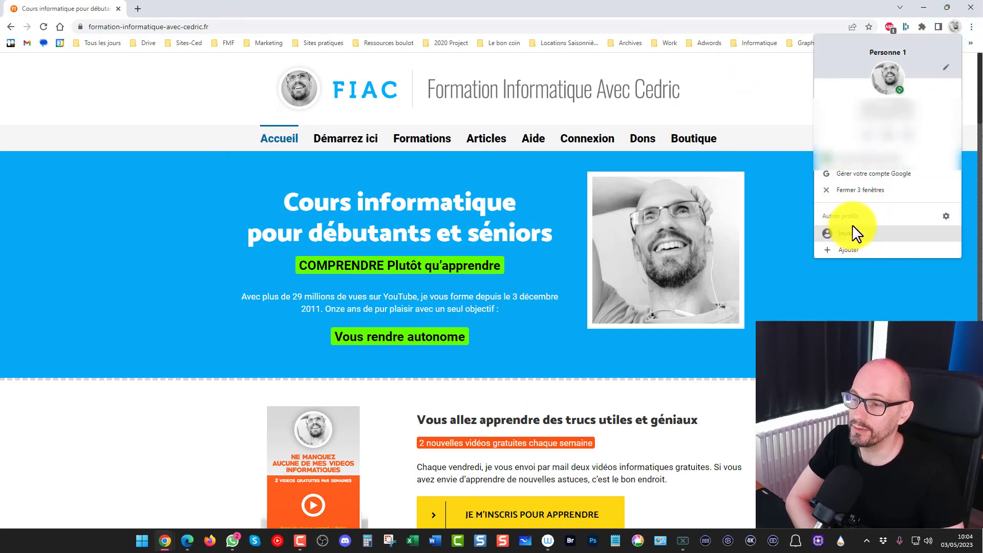
pyautogui.click(118, 205)
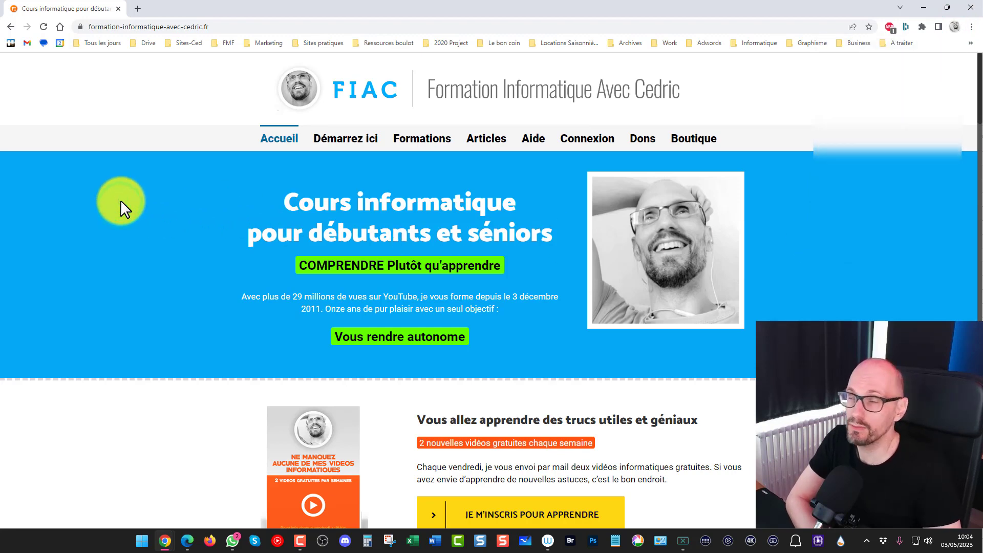
# Start guest mode from the profile manager and close the guest window.
pyautogui.click(954, 26)
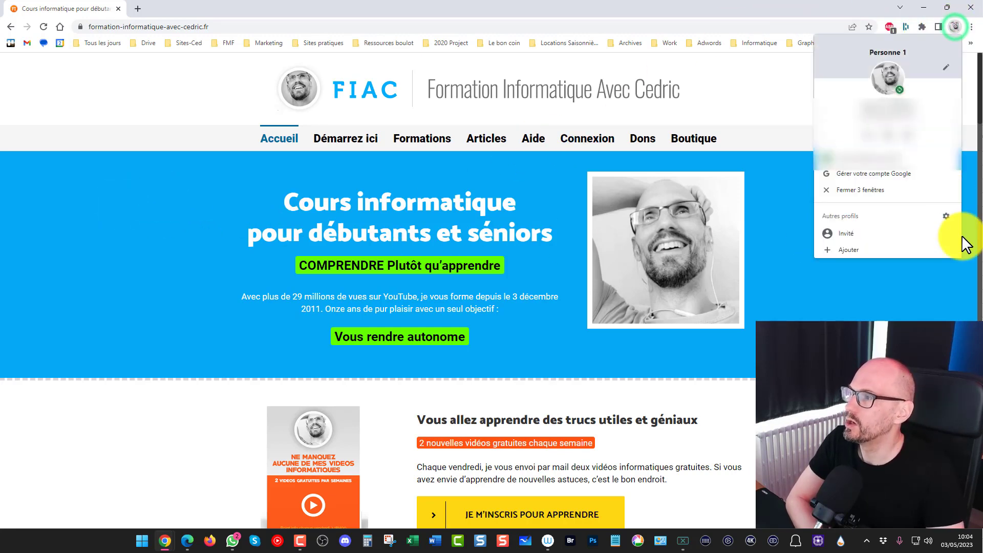
pyautogui.click(946, 215)
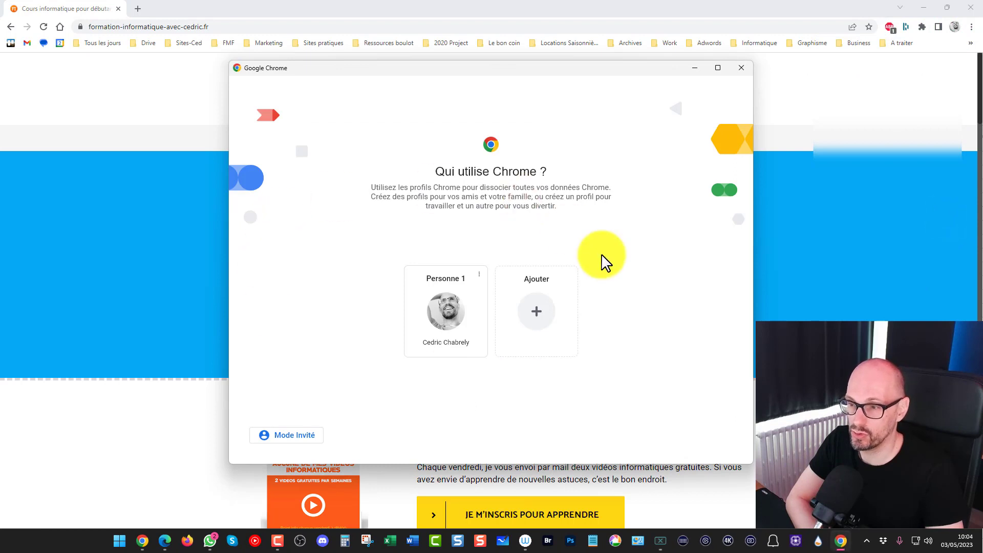
pyautogui.click(290, 440)
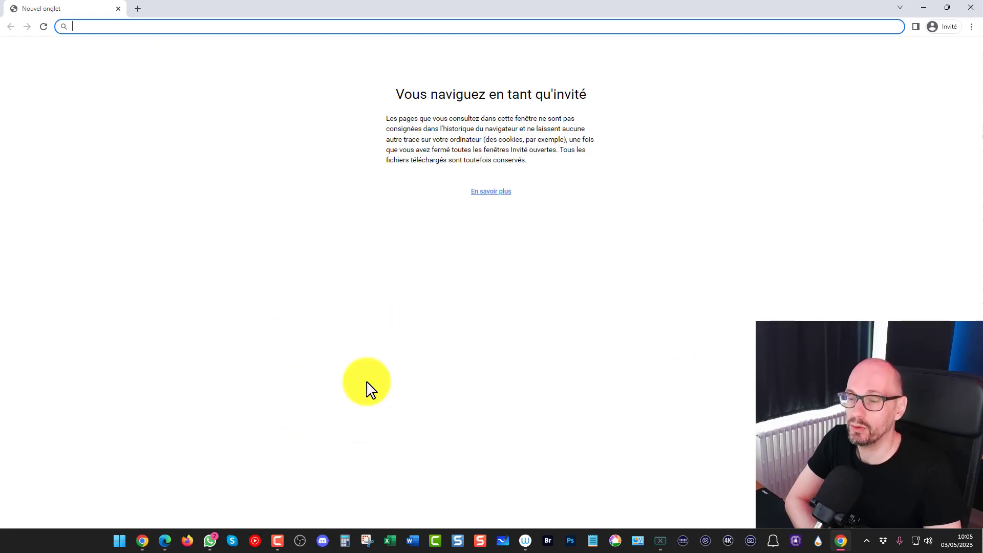
pyautogui.click(119, 10)
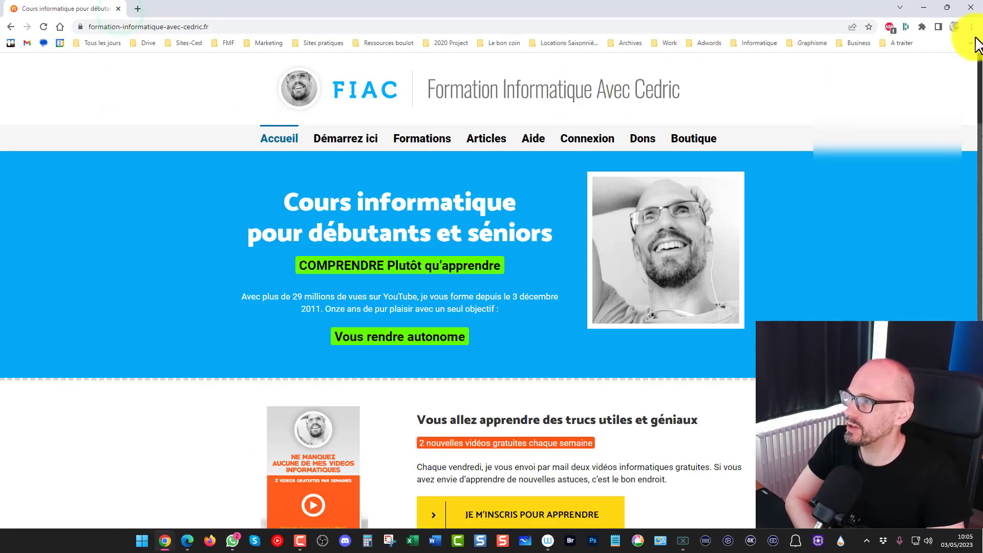
pyautogui.click(953, 29)
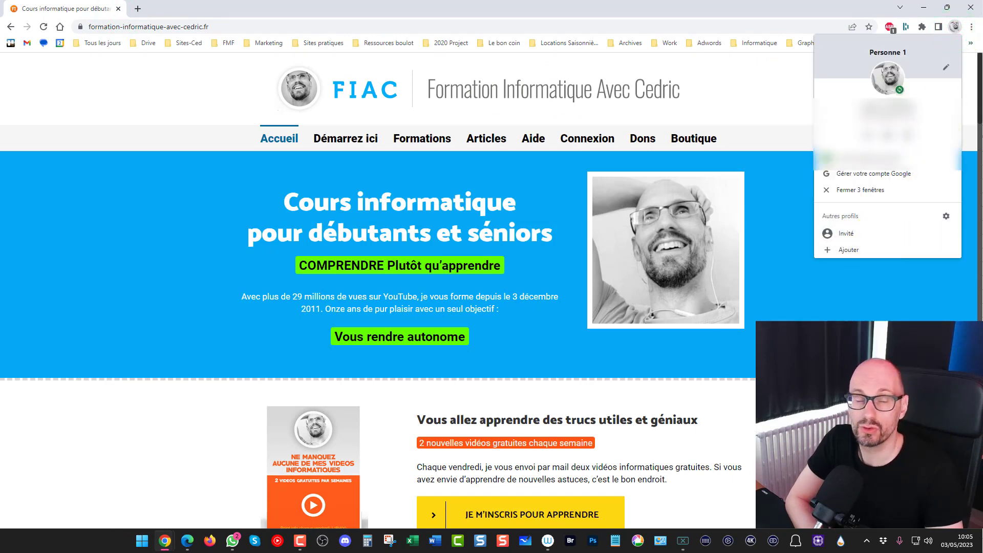
pyautogui.click(87, 155)
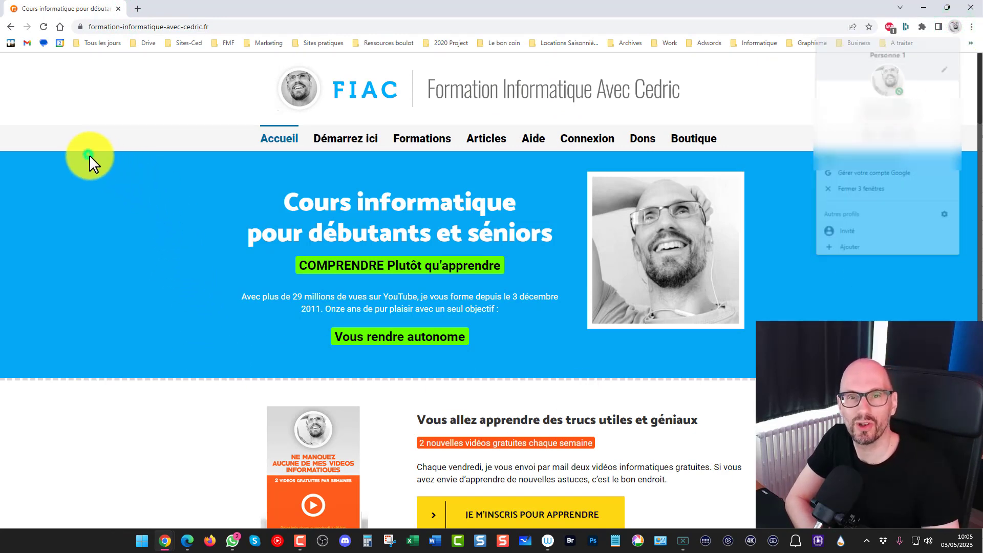
pyautogui.click(953, 26)
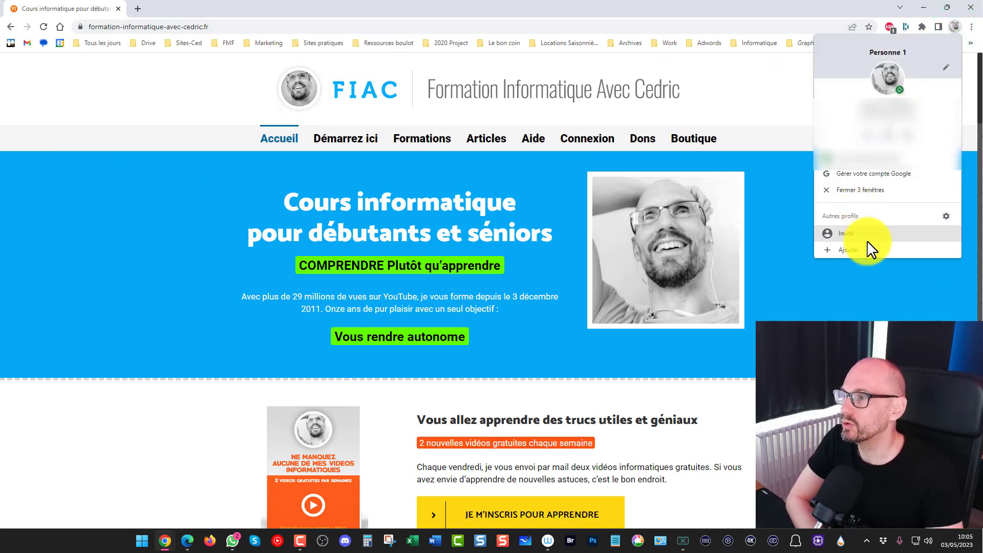
pyautogui.click(110, 180)
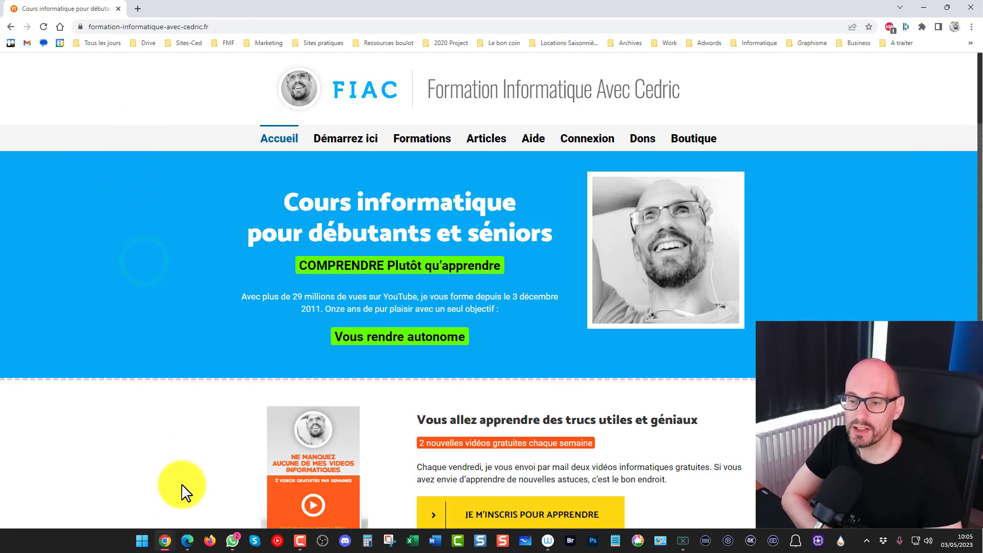
# Switch to Microsoft Edge and view the paid membership levels of the Formation informatique YouTube channel.
pyautogui.click(186, 544)
pyautogui.click(149, 504)
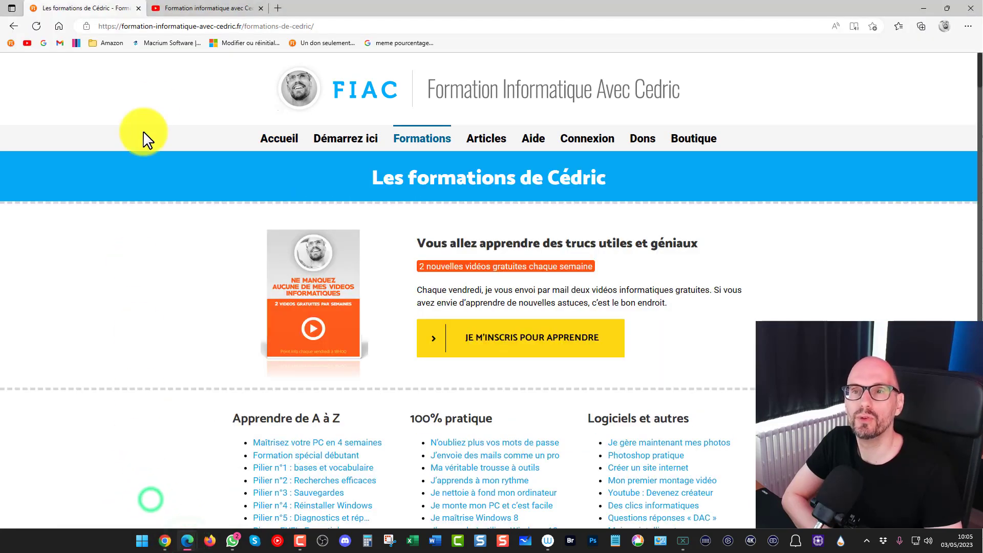
pyautogui.click(193, 8)
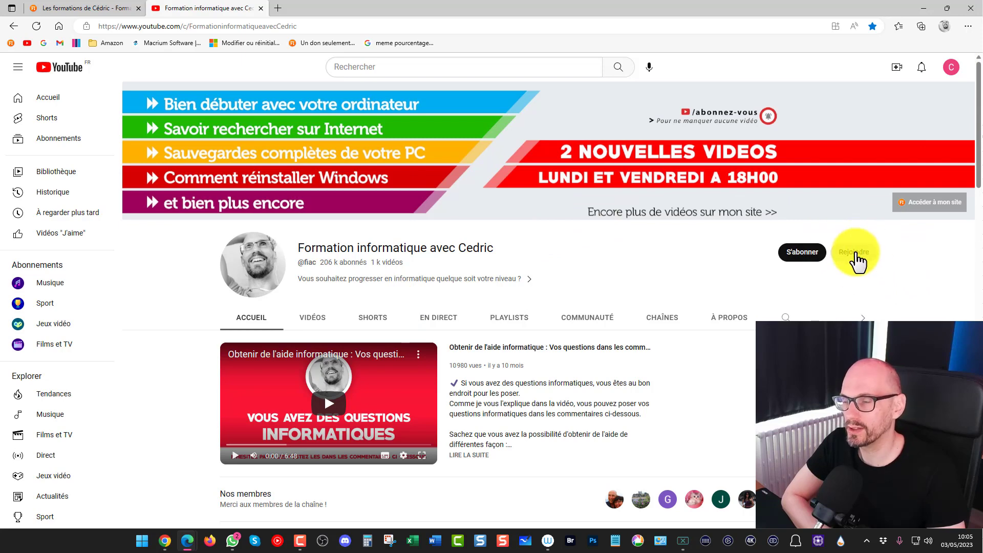
pyautogui.click(858, 256)
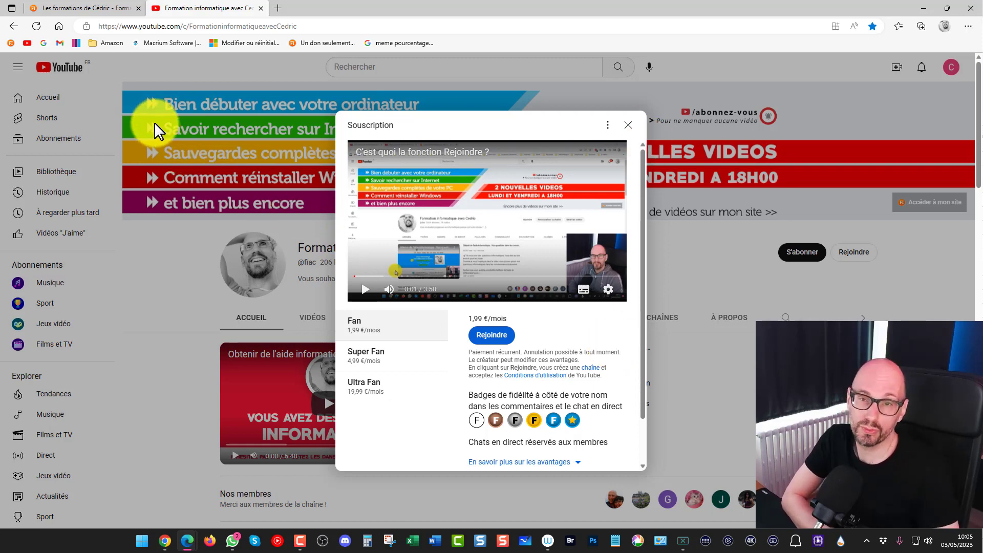
# Open the free weekly videos sign-up page from the site's training page and return to the site's home page.
pyautogui.click(57, 8)
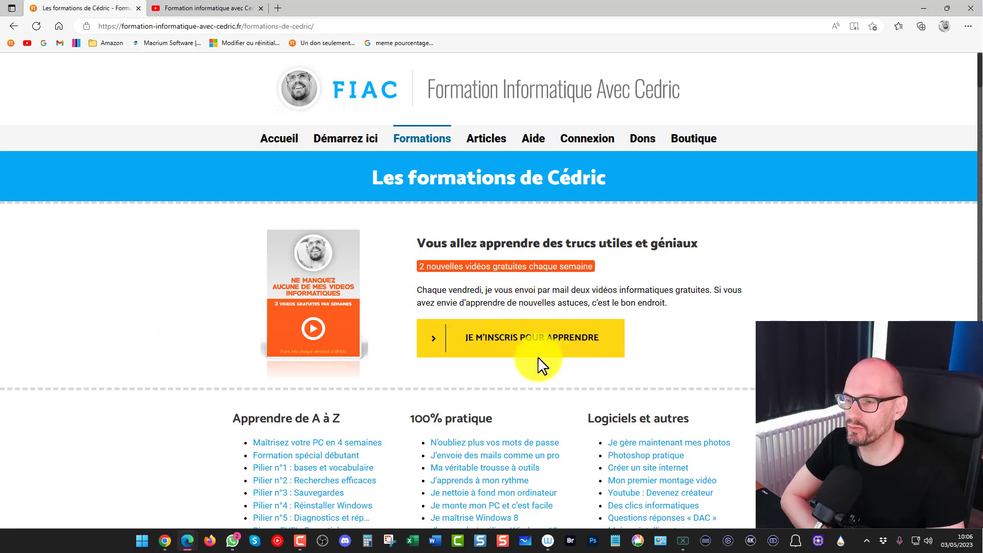
pyautogui.click(484, 348)
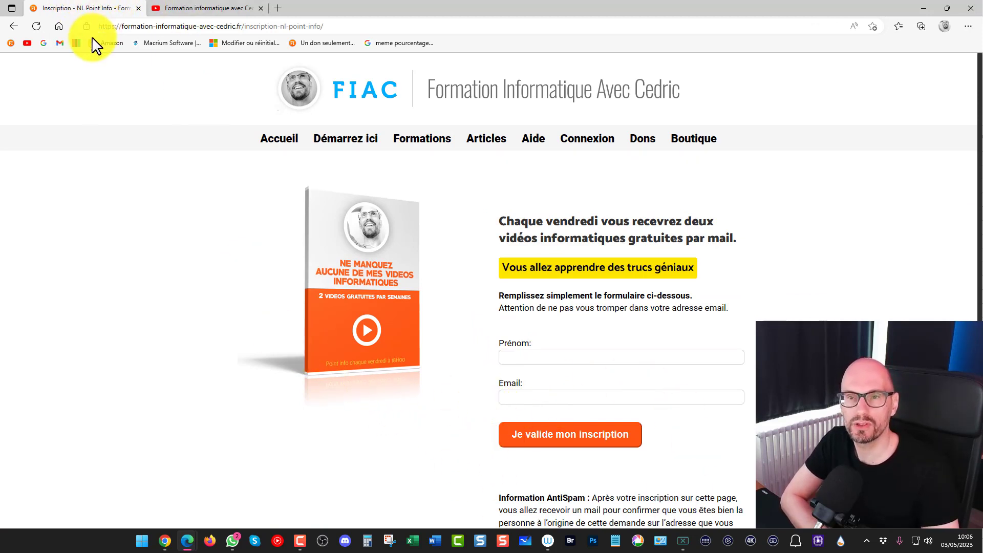
pyautogui.click(10, 44)
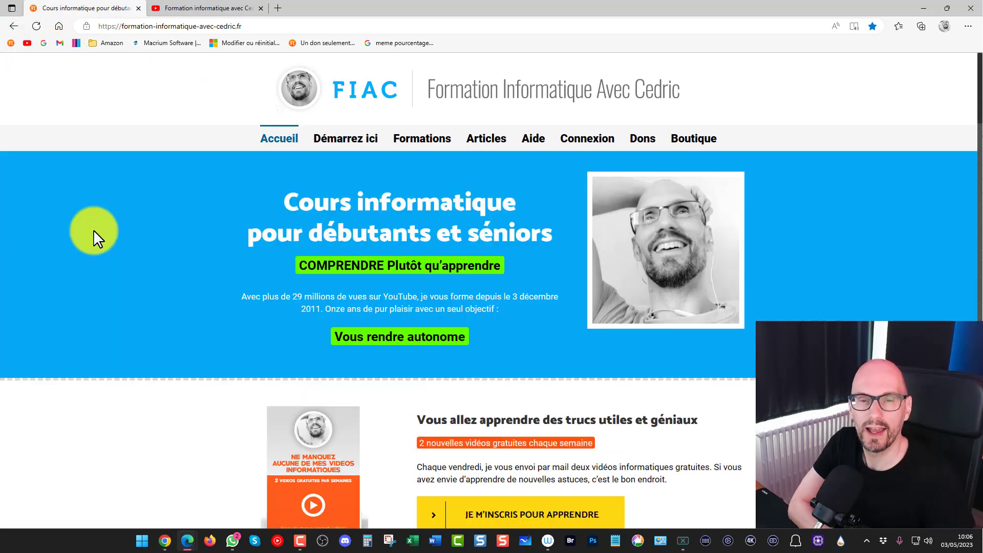